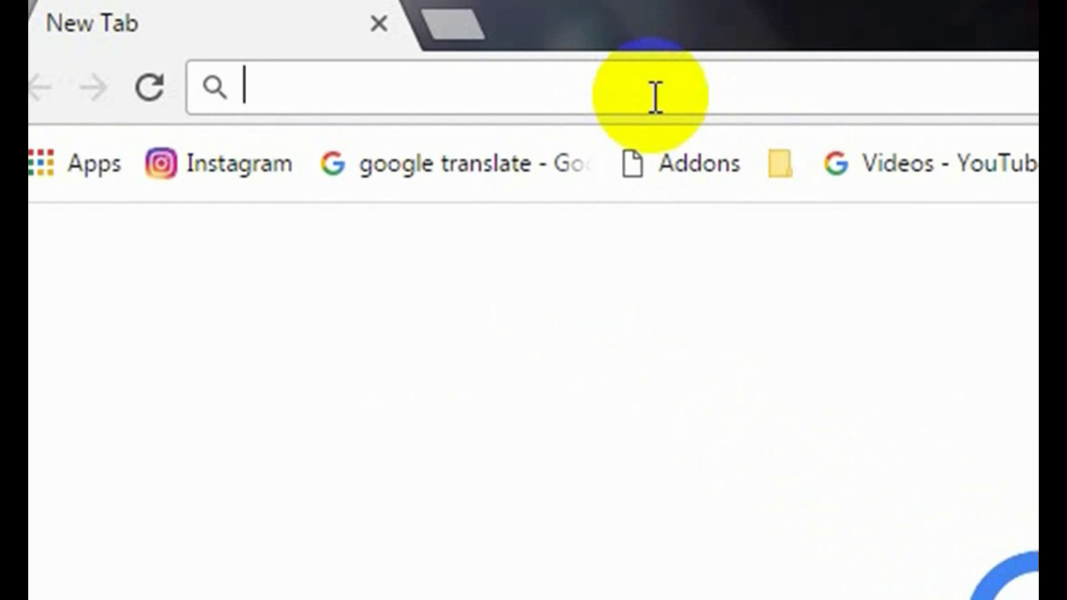
- Search Google for 'power iso' and open the 'Download - PowerISO' result
text(power)
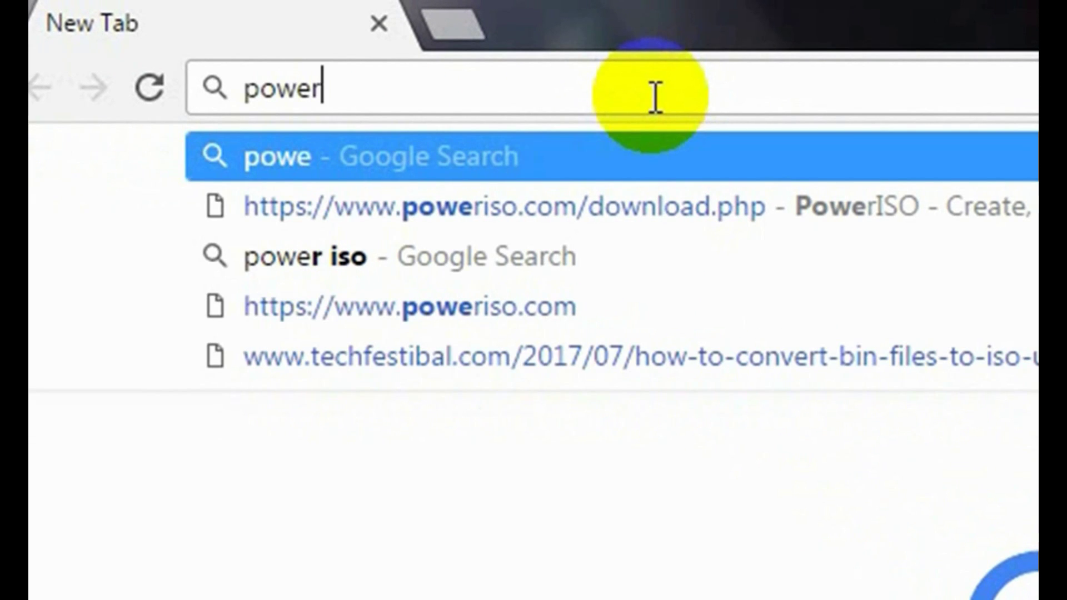
text( u)
key(BackSpace)
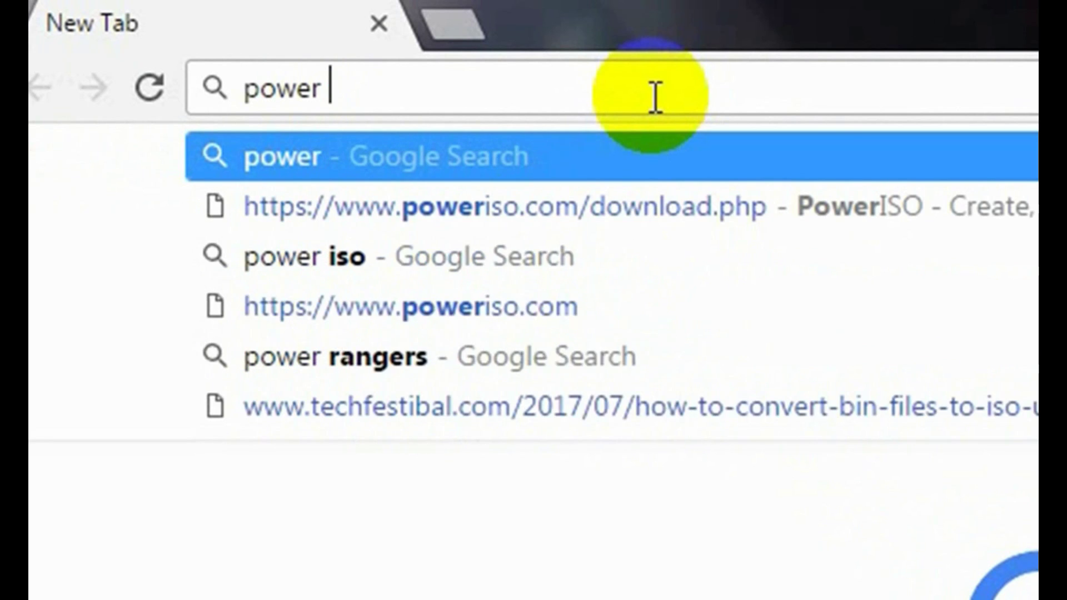
text(iso)
key(Return)
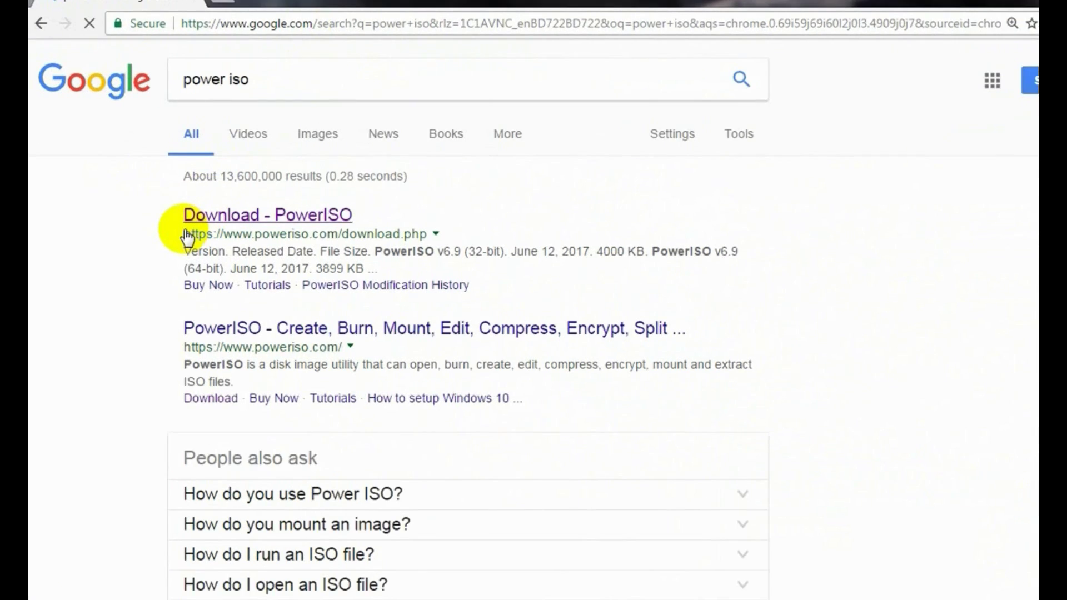
triple_click(423, 232)
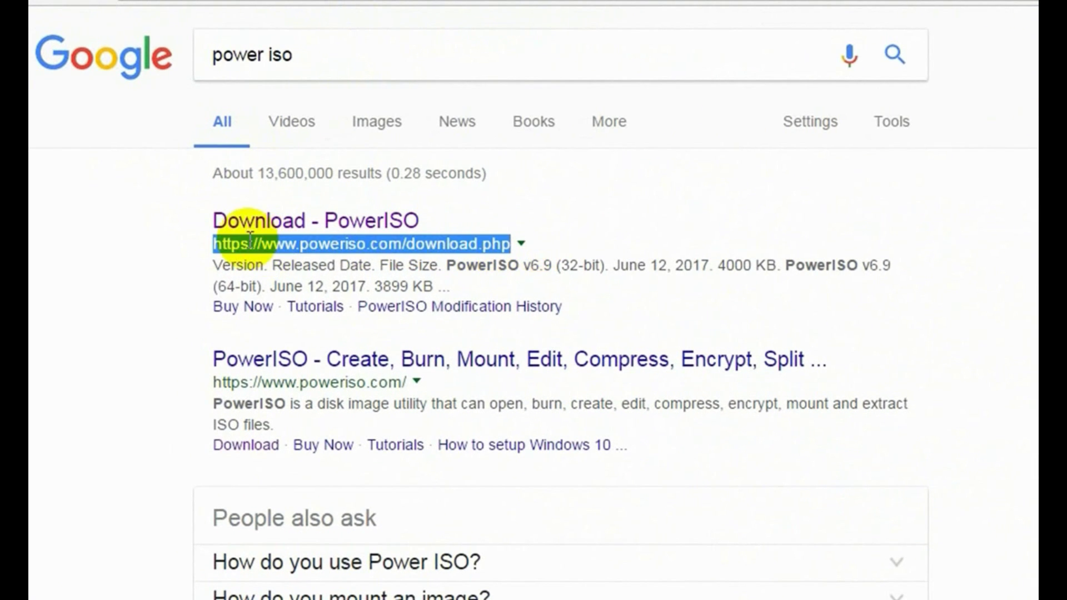
click(314, 222)
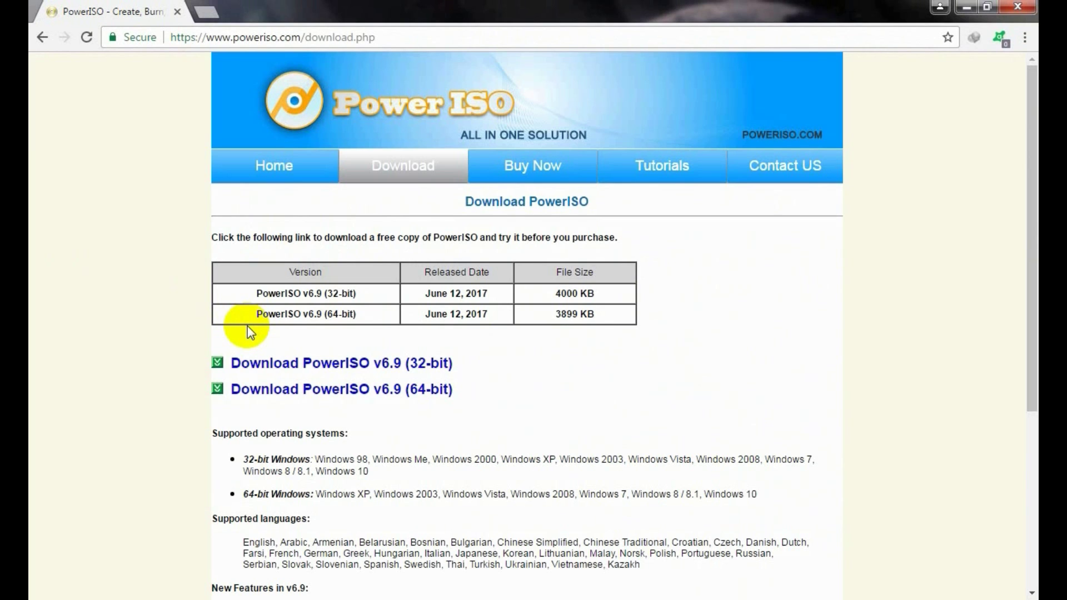
- Download the 32-bit PowerISO v6.9 installer and run PowerISO6 (3).exe
click(304, 367)
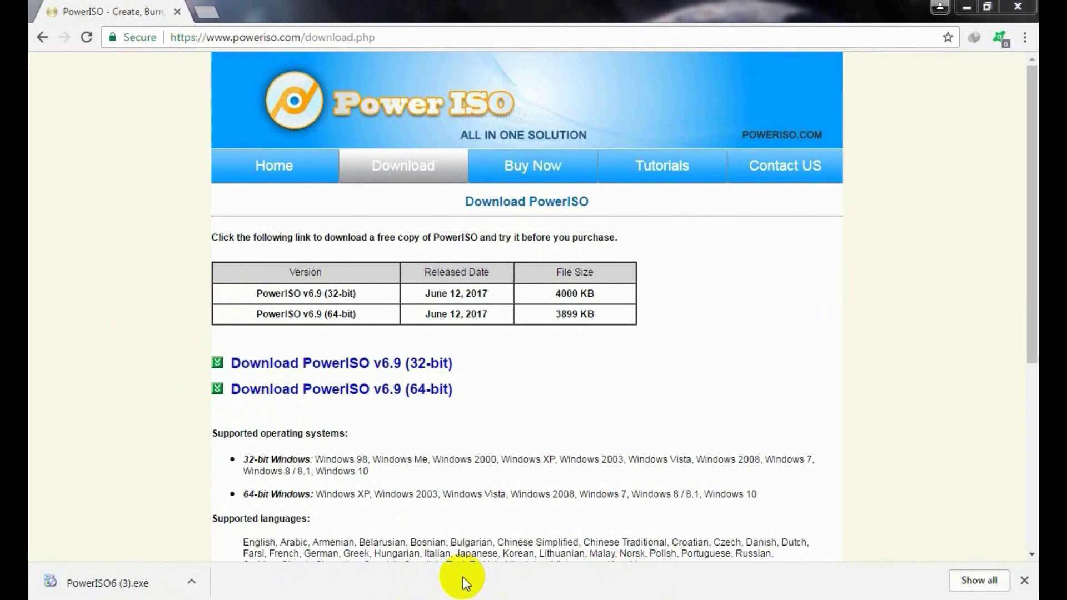
click(92, 581)
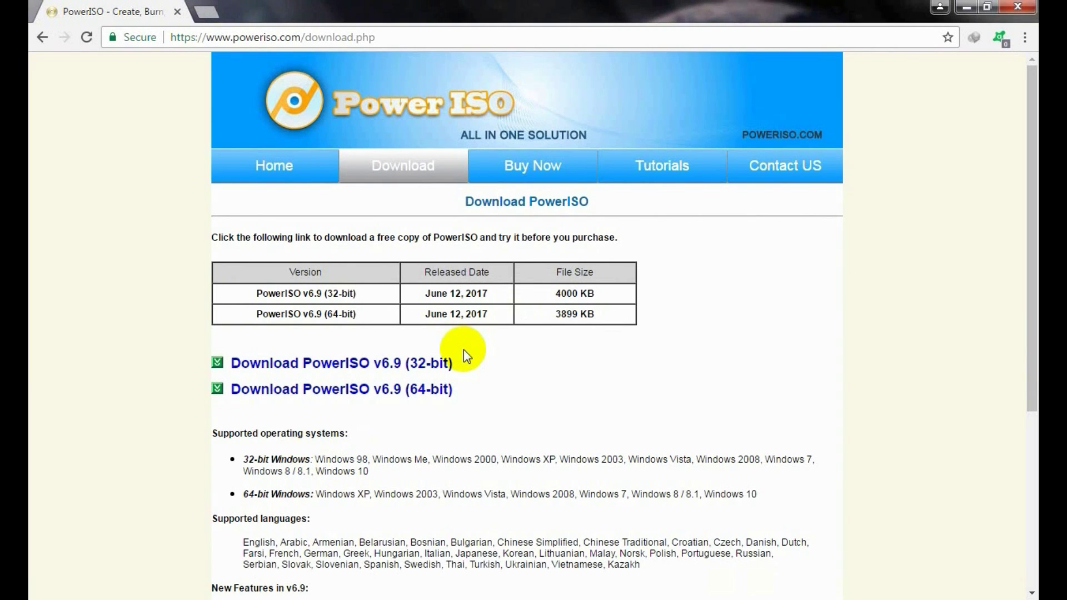
- Restore and minimise Chrome to bring the PowerISO 6.9 Setup license page forward
drag(951, 11, 763, 51)
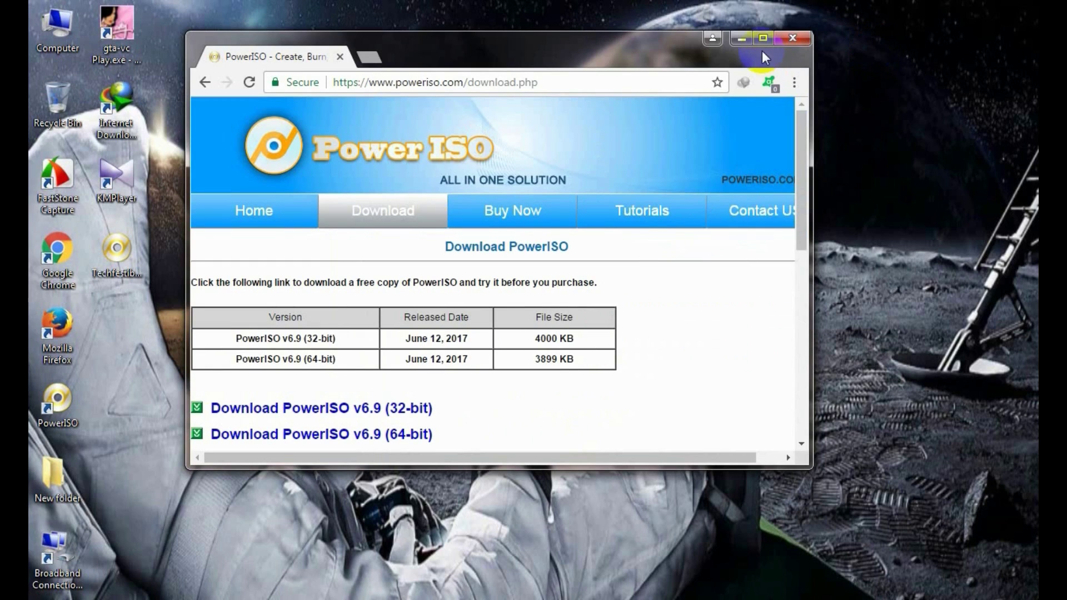
click(746, 40)
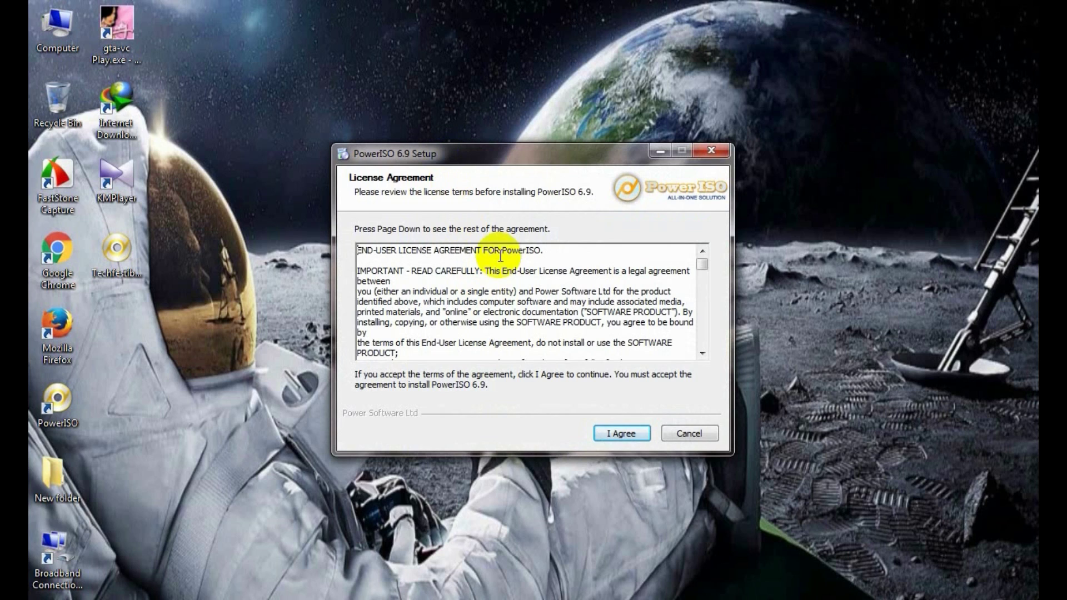
- Install PowerISO 6.9 into C:\Program Files\PowerISO\ with 'Autostart on boot up' unchecked, then close setup
click(614, 435)
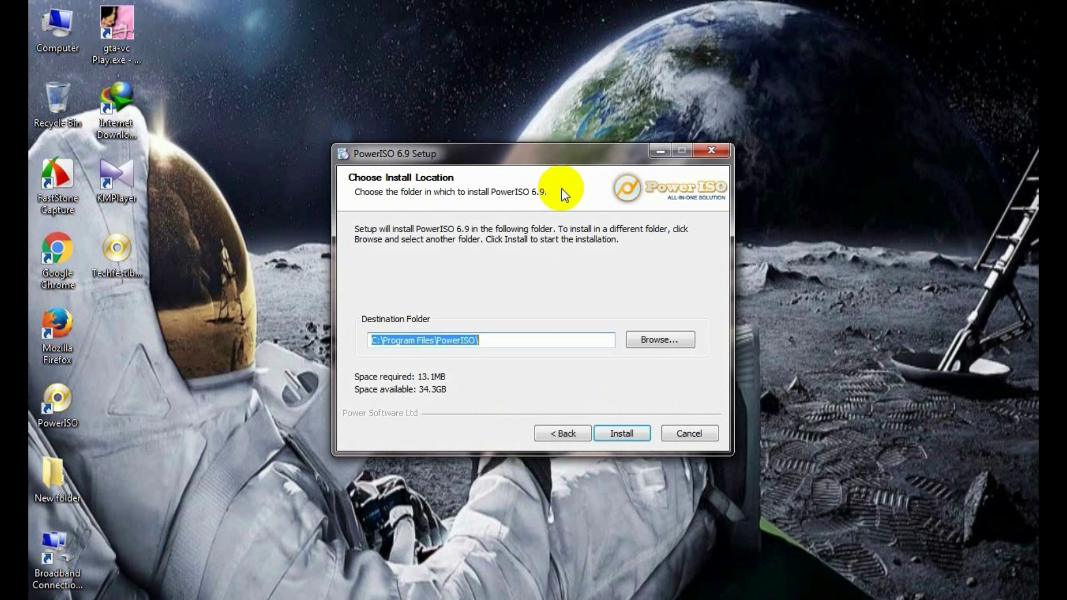
click(632, 439)
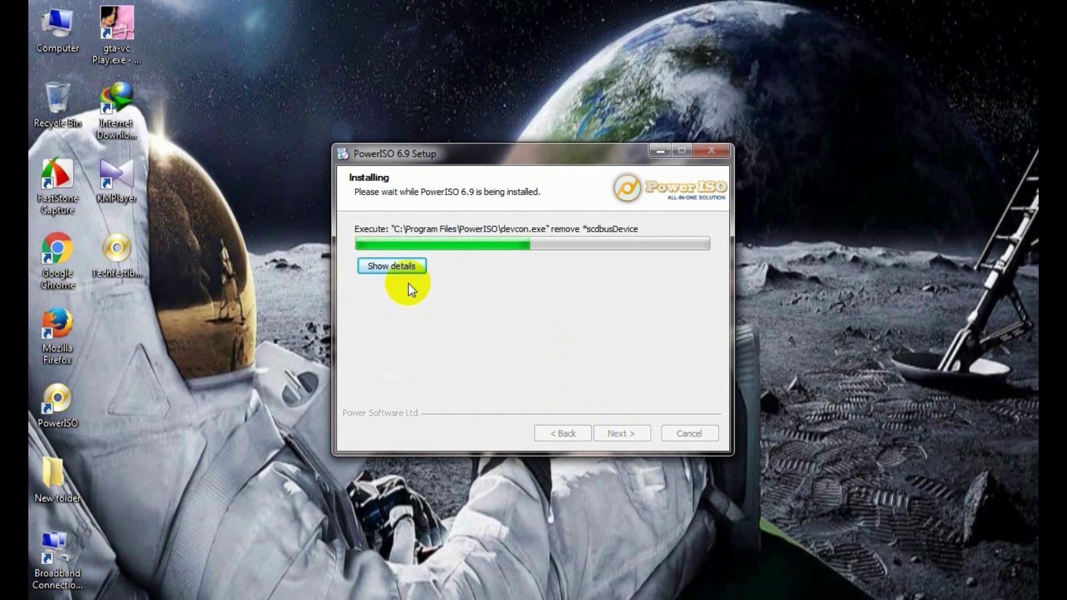
click(410, 268)
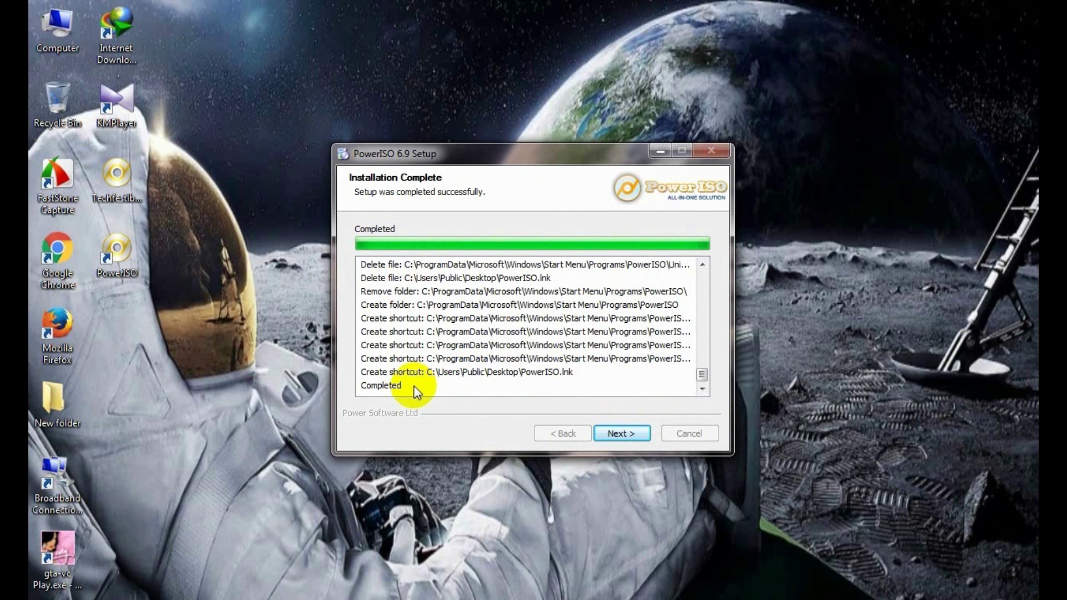
click(620, 434)
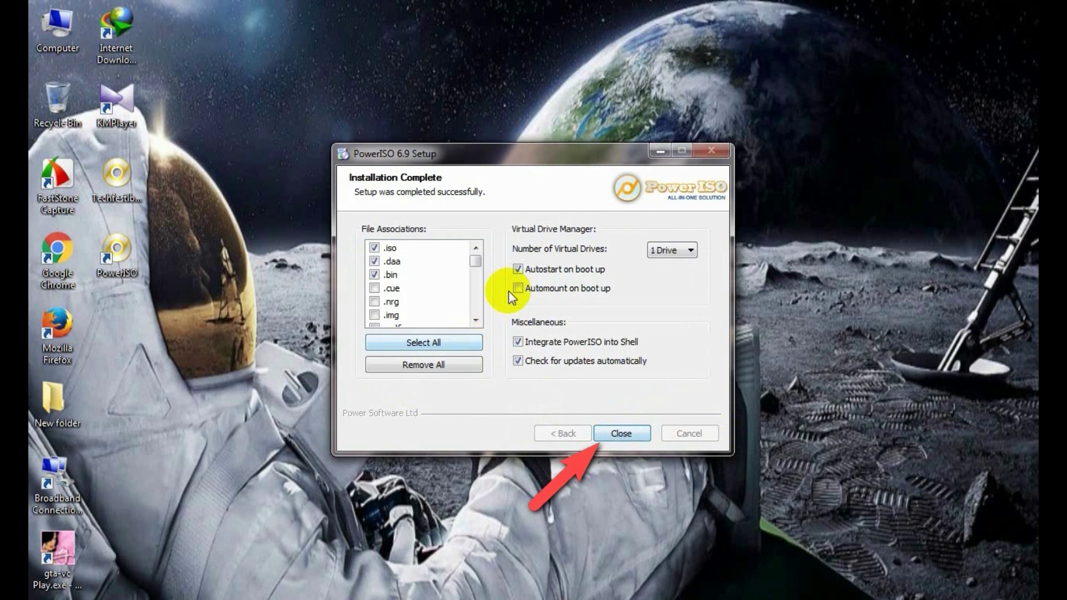
click(518, 270)
click(620, 434)
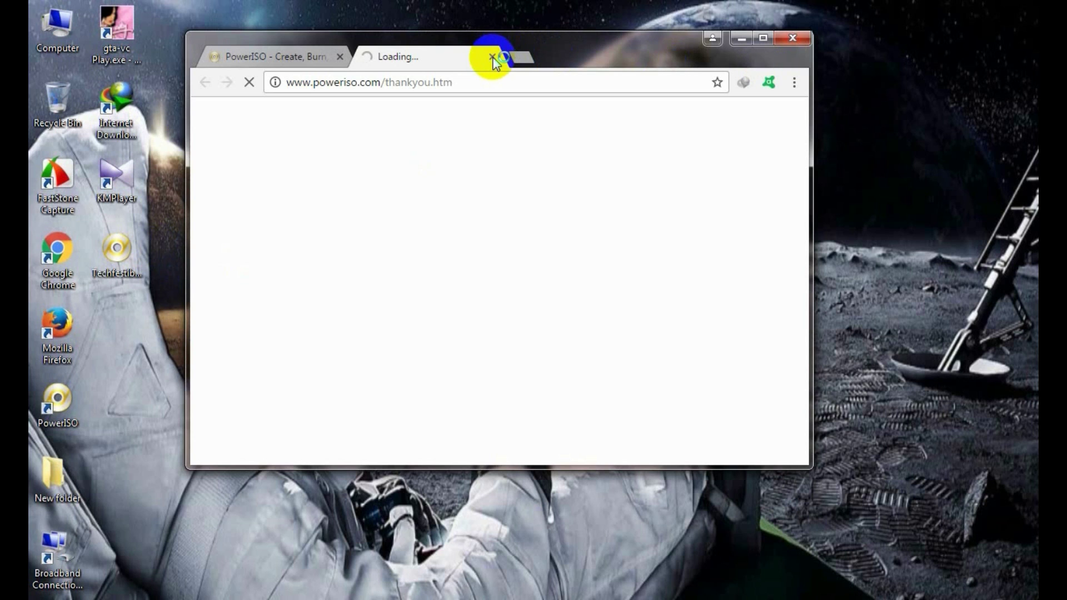
- Close Chrome, launch PowerISO from the desktop shortcut and continue unregistered
click(493, 56)
click(739, 37)
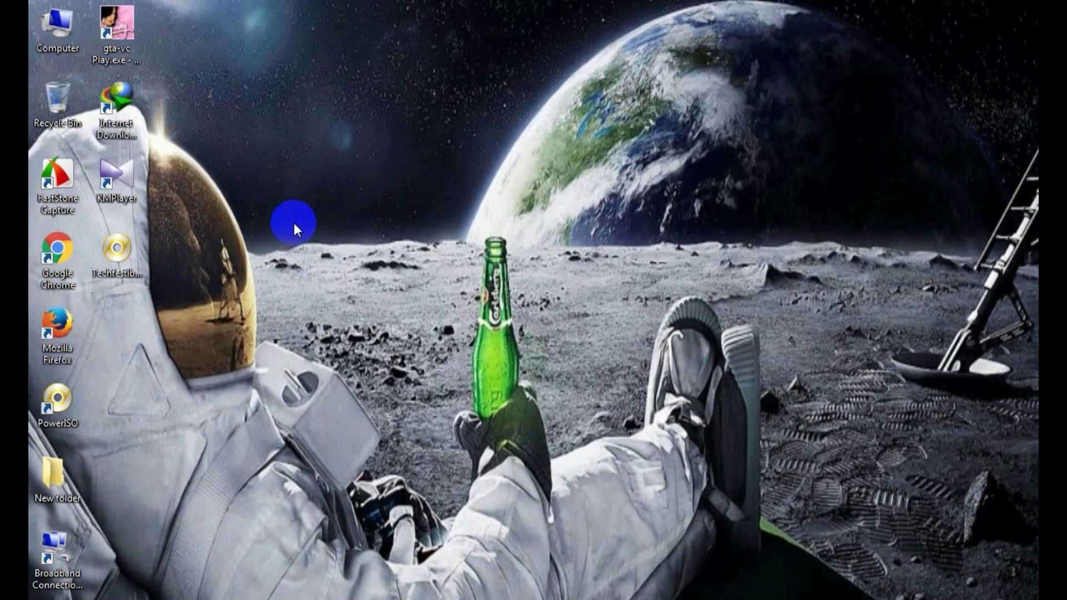
click(50, 401)
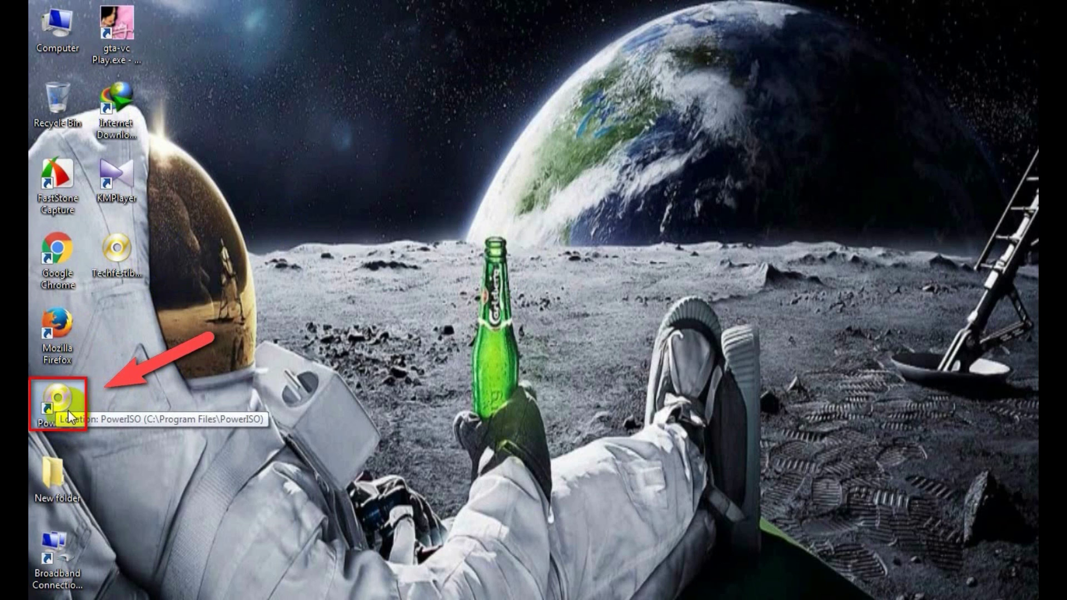
double_click(64, 398)
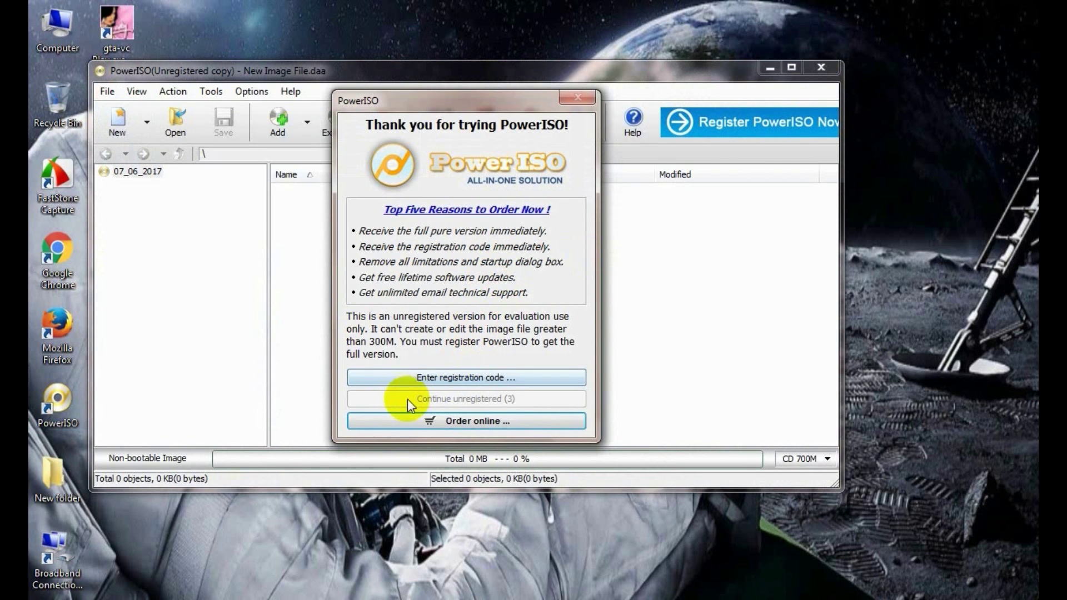
click(464, 398)
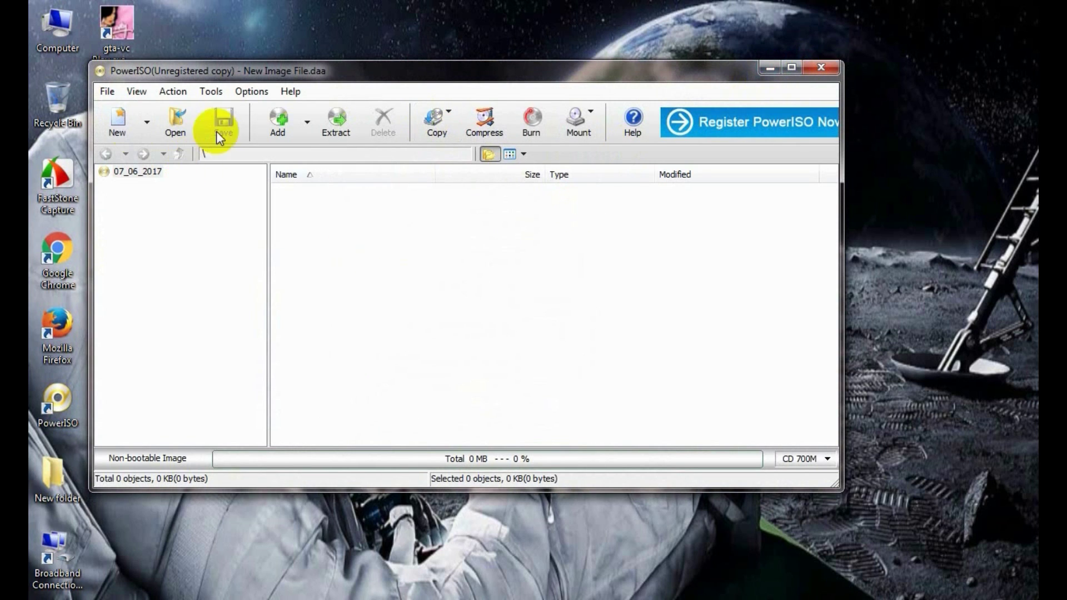
- Open the Tools > Convert dialog with ISO as output and select the Source file field
click(212, 95)
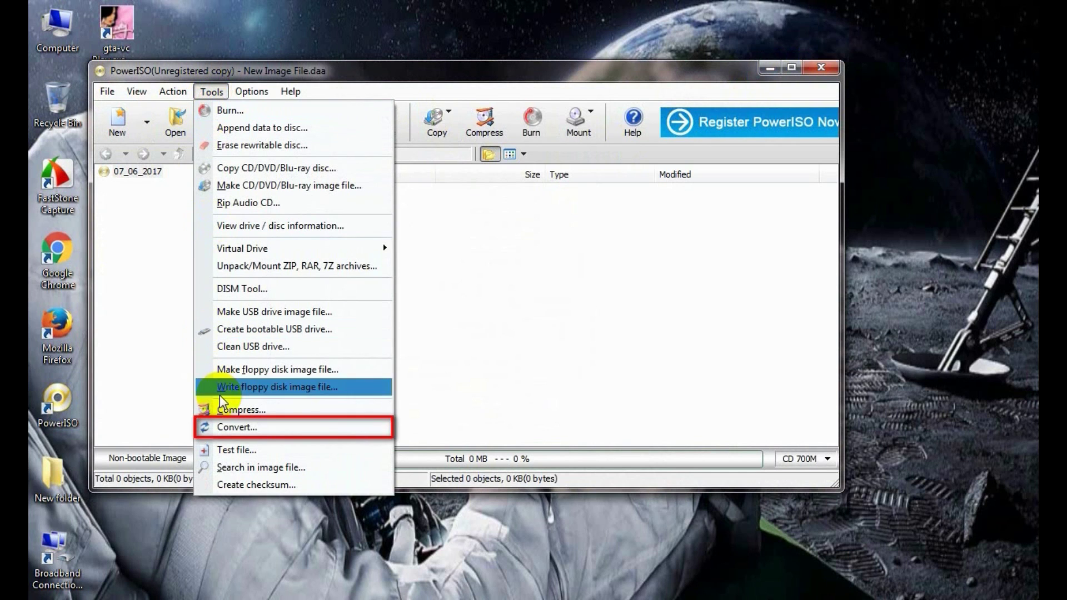
click(235, 428)
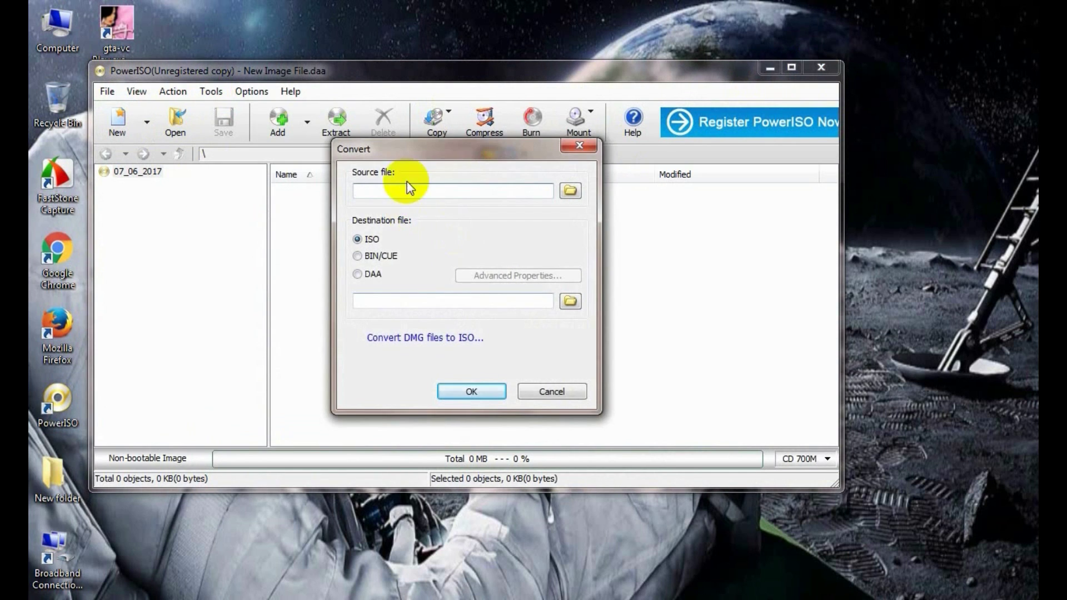
drag(439, 152, 481, 136)
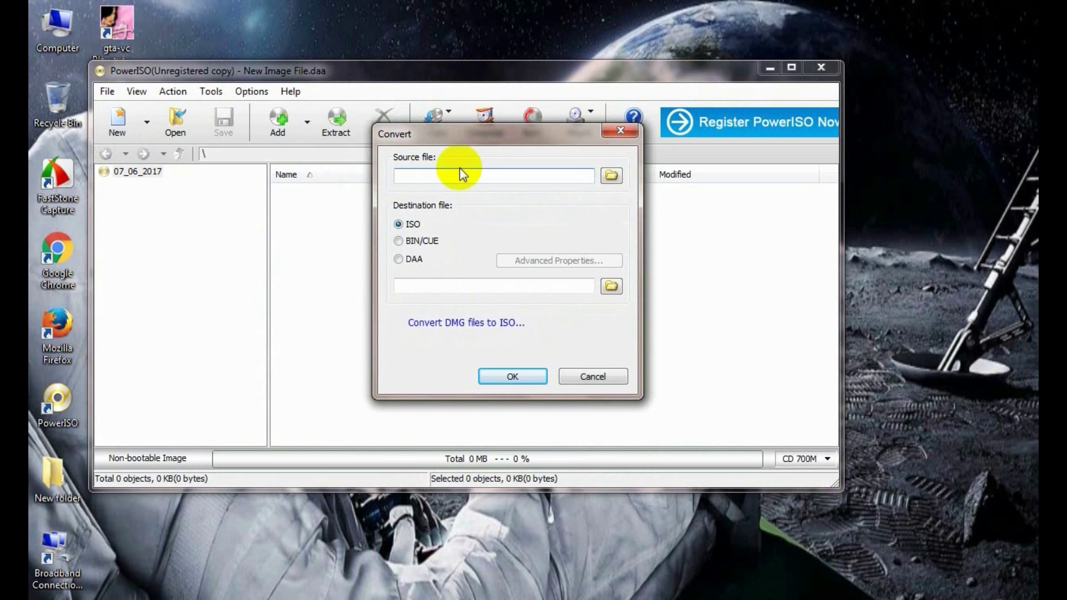
click(555, 174)
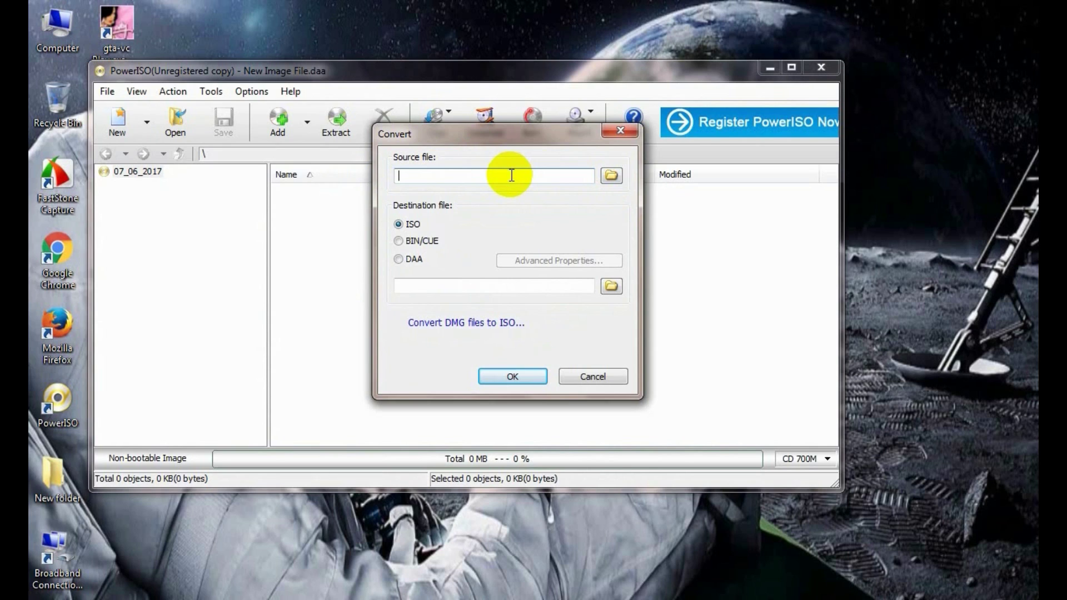
- Choose Techfestibal.bin on the Desktop as the source, giving output Techfestibal.iso
click(612, 176)
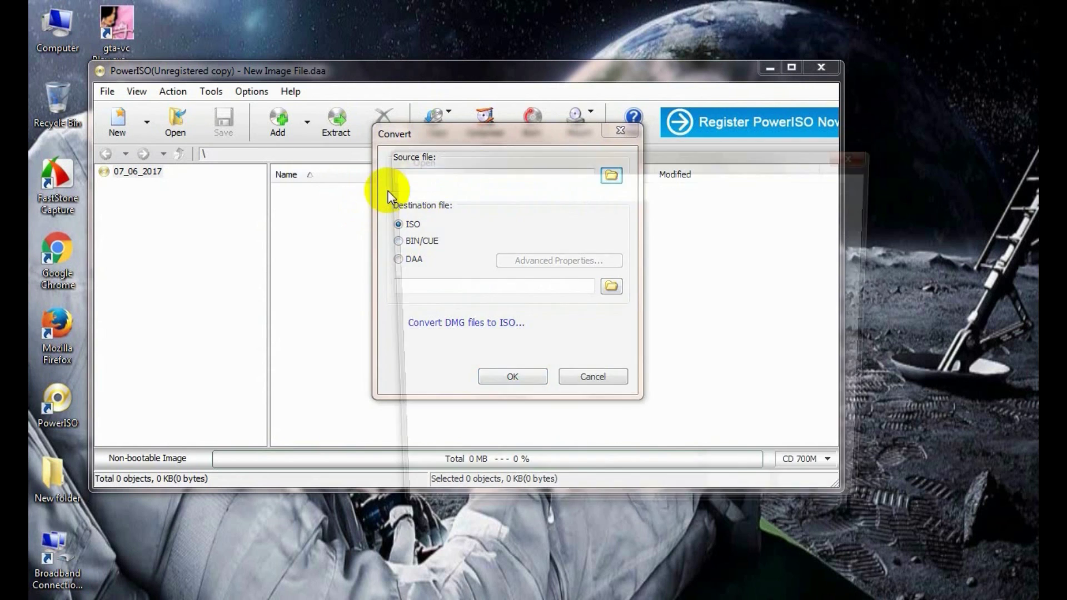
drag(593, 167, 476, 108)
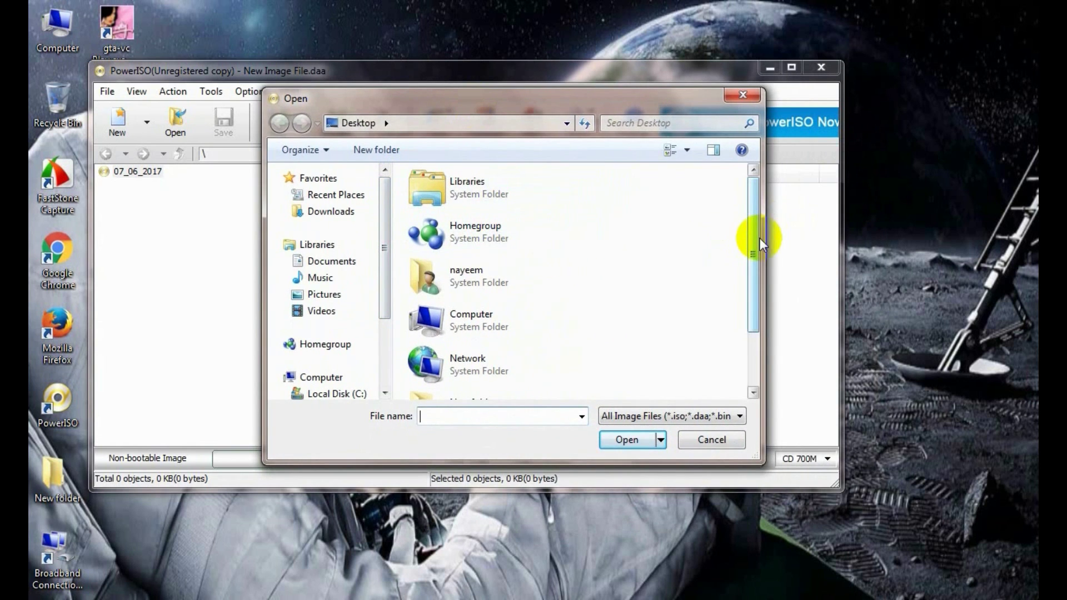
drag(759, 279, 760, 347)
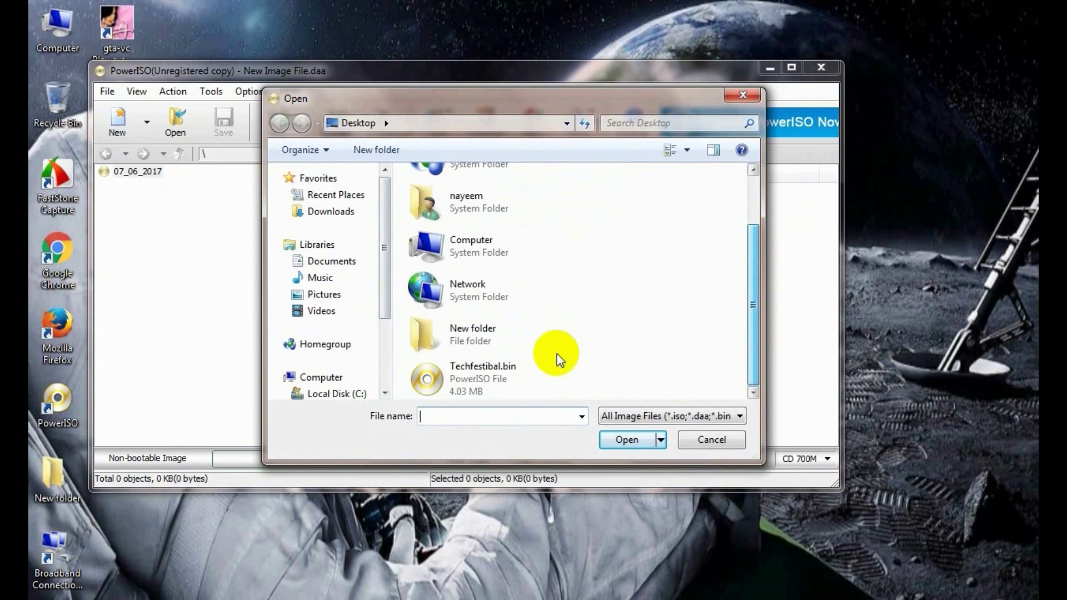
click(457, 374)
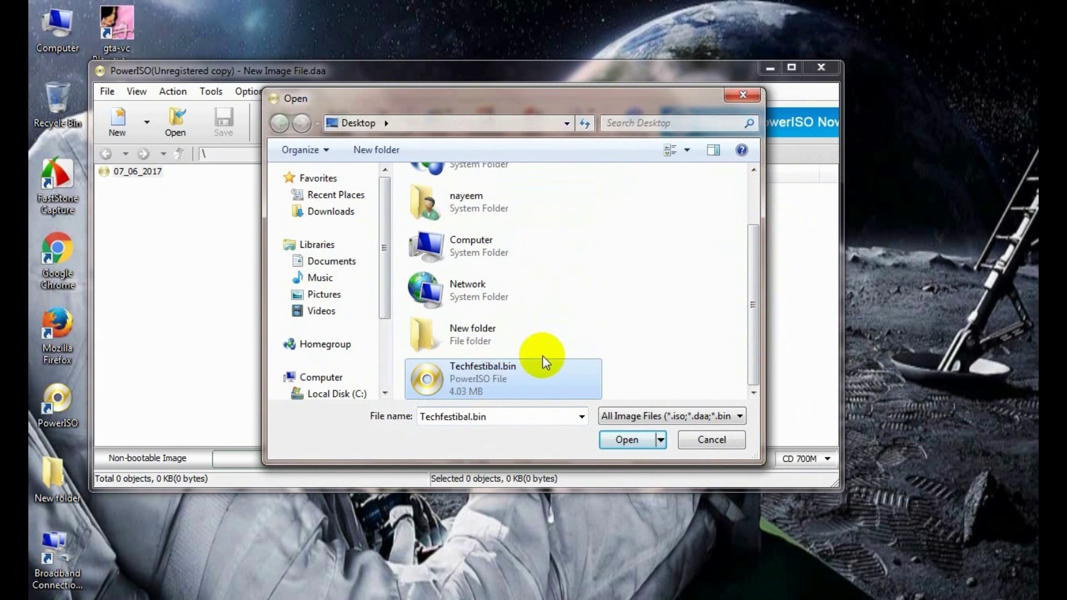
click(646, 442)
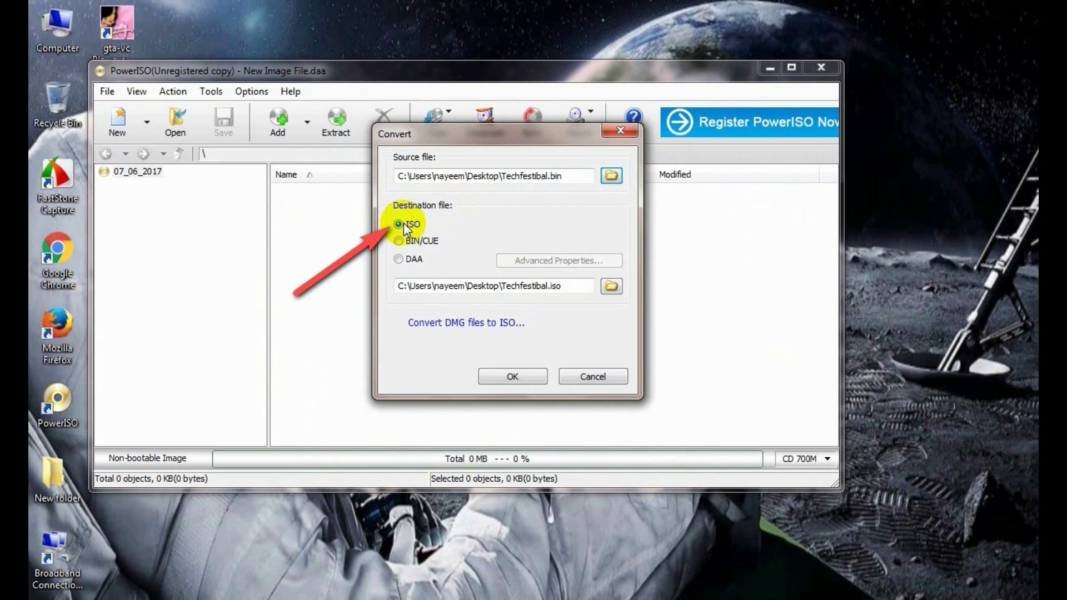
- Keep ISO format, check the Techfestibal.iso destination path, and run the conversion
click(404, 223)
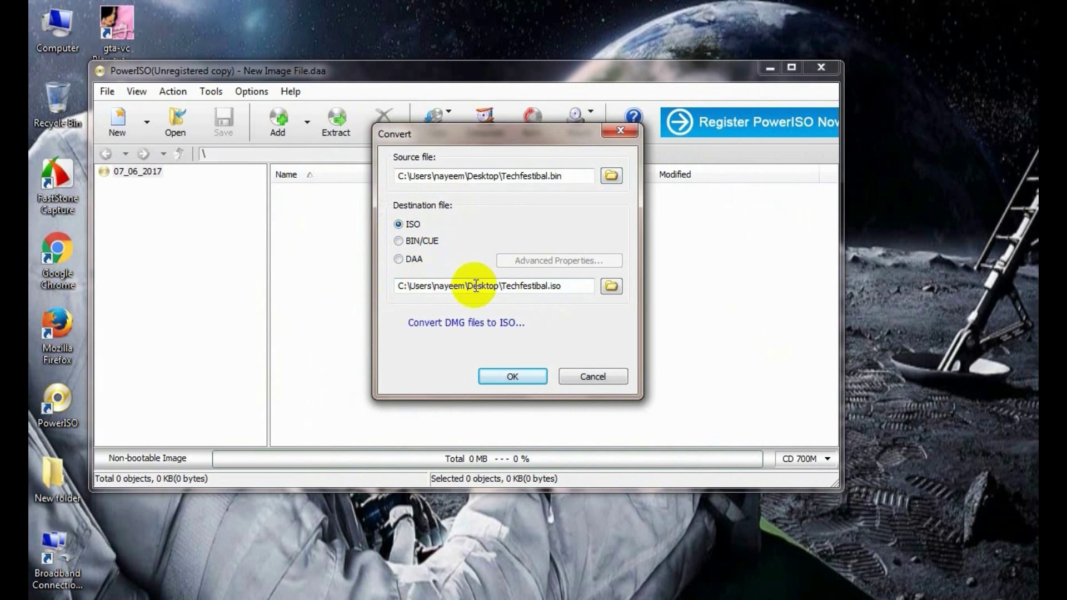
drag(566, 286, 372, 288)
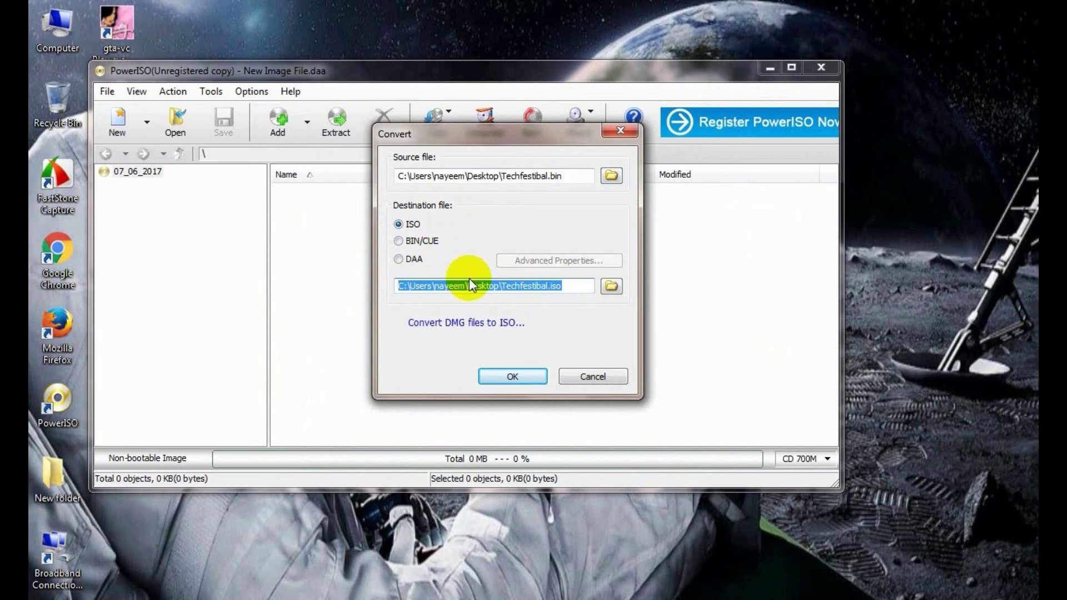
click(572, 285)
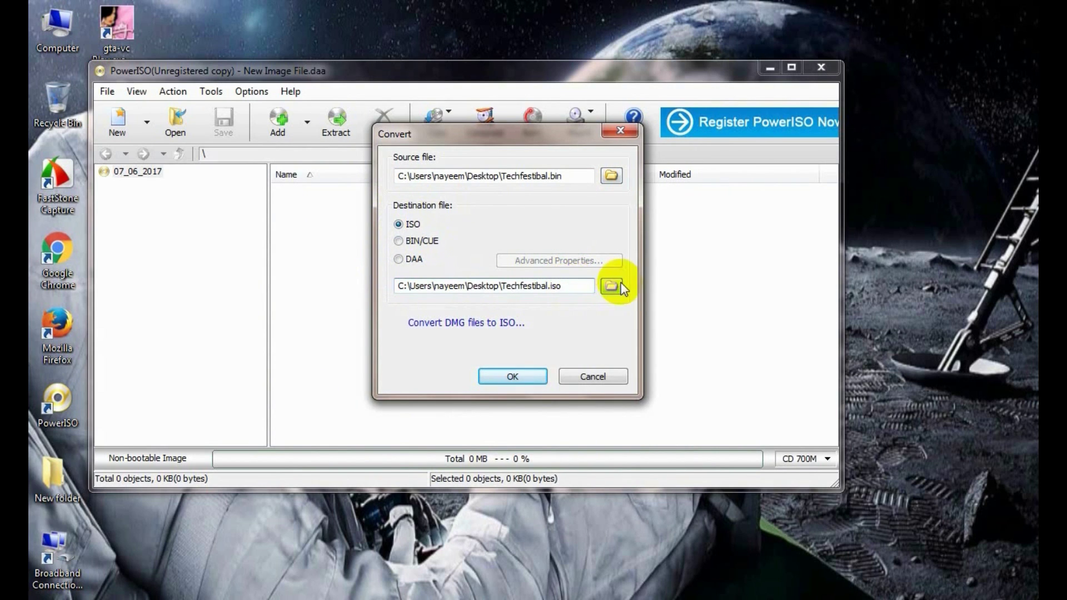
click(512, 374)
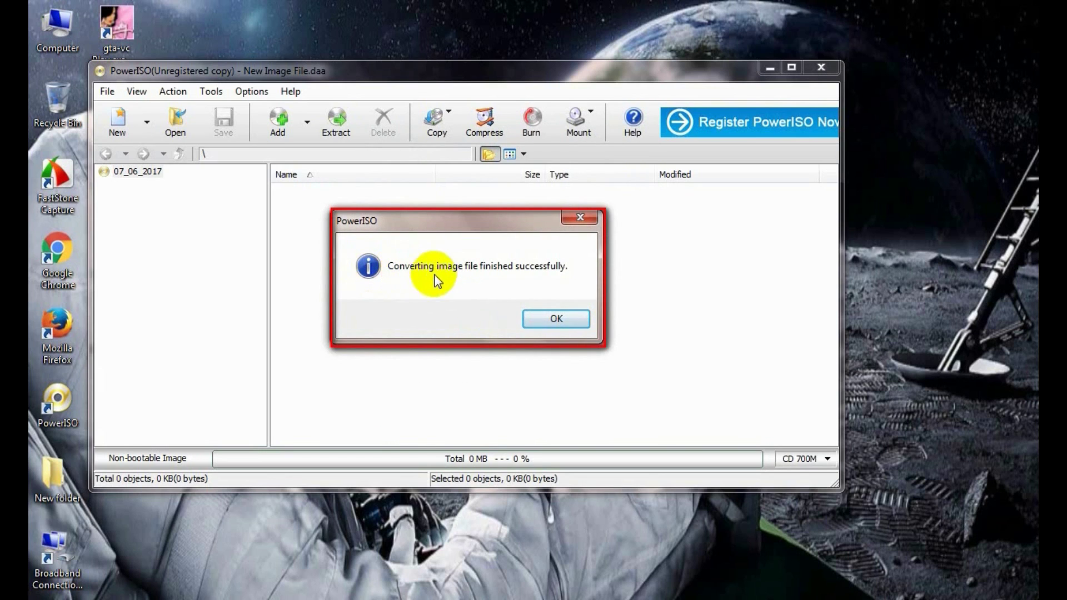
- Dismiss the success message, minimize PowerISO and select Techfestibal.iso on the desktop
click(557, 320)
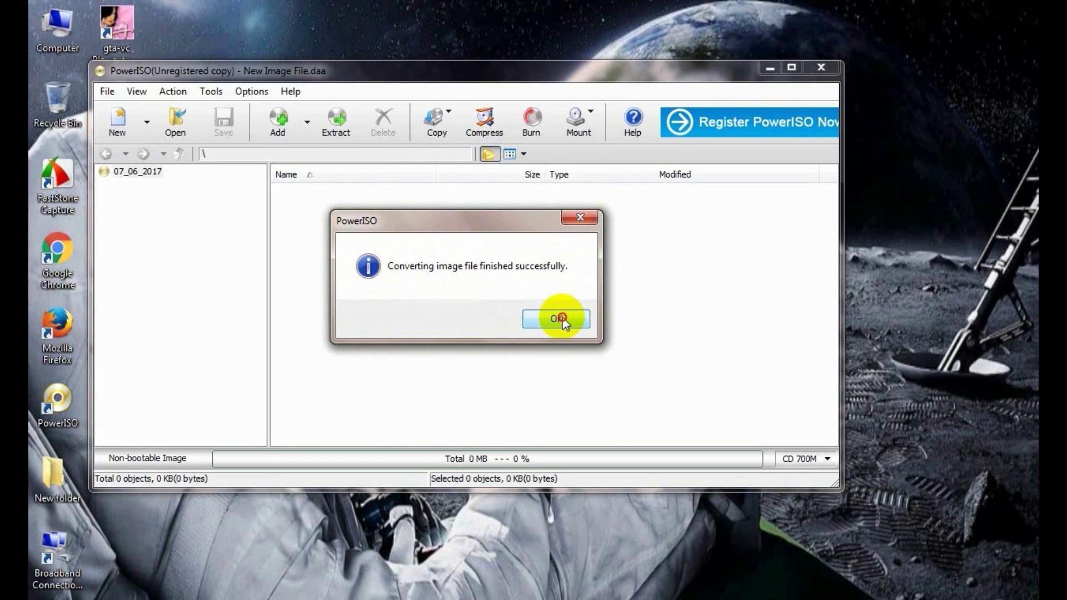
click(770, 69)
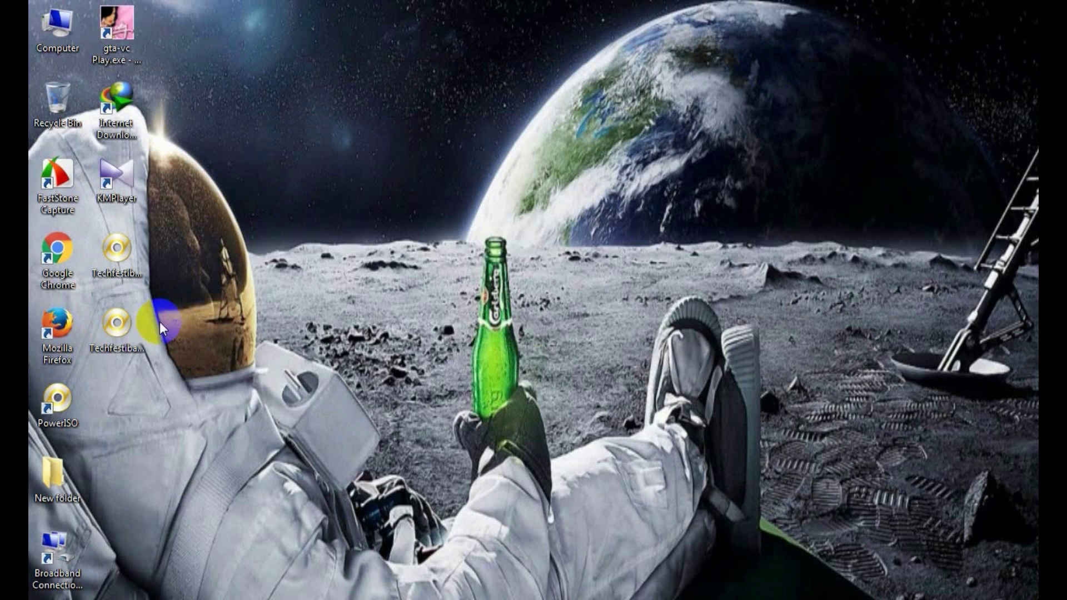
click(119, 339)
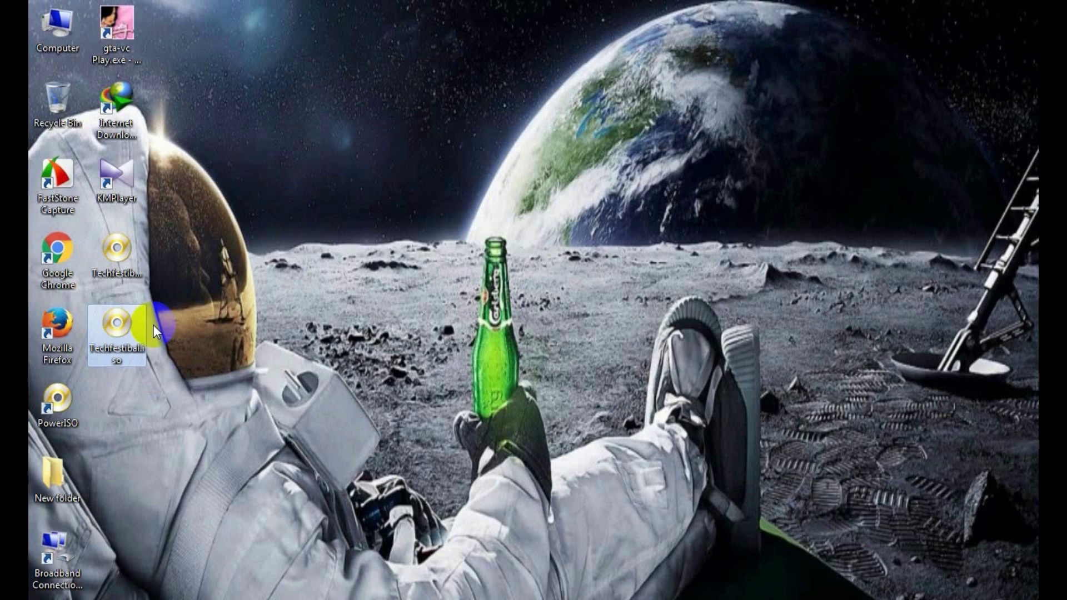